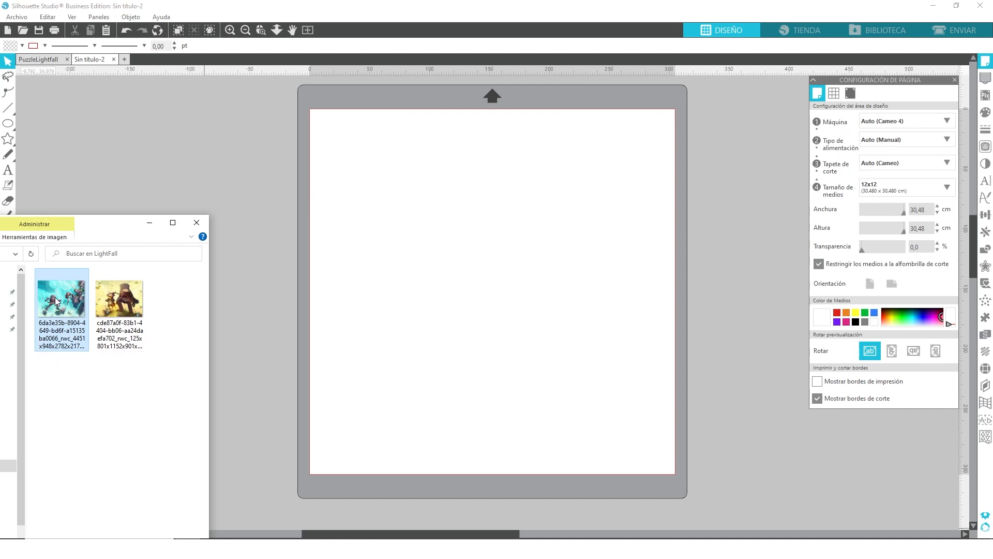
Insert the turquoise underwater illustration from the LightFall folder into the blank design and set its width to 20 cm.
drag(58, 296, 462, 286)
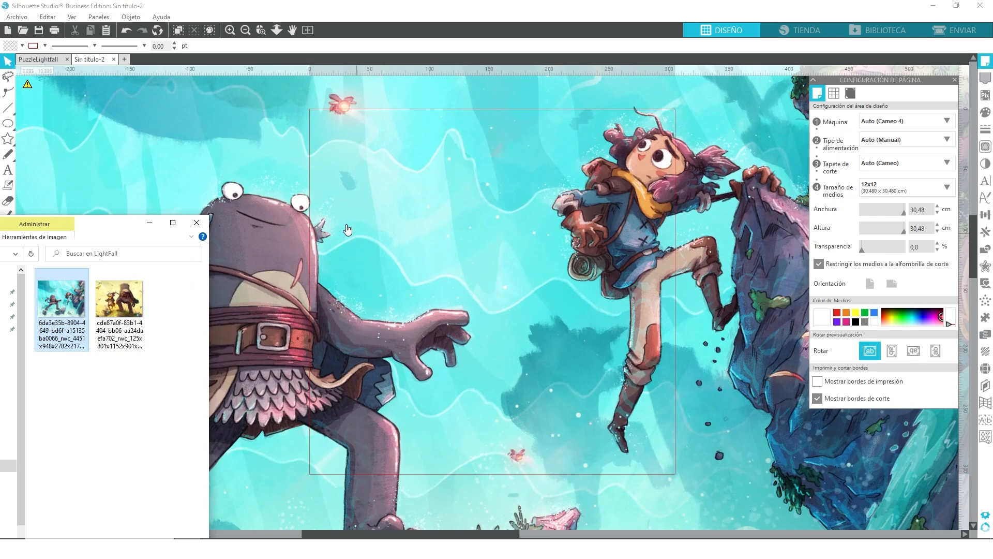
click(150, 222)
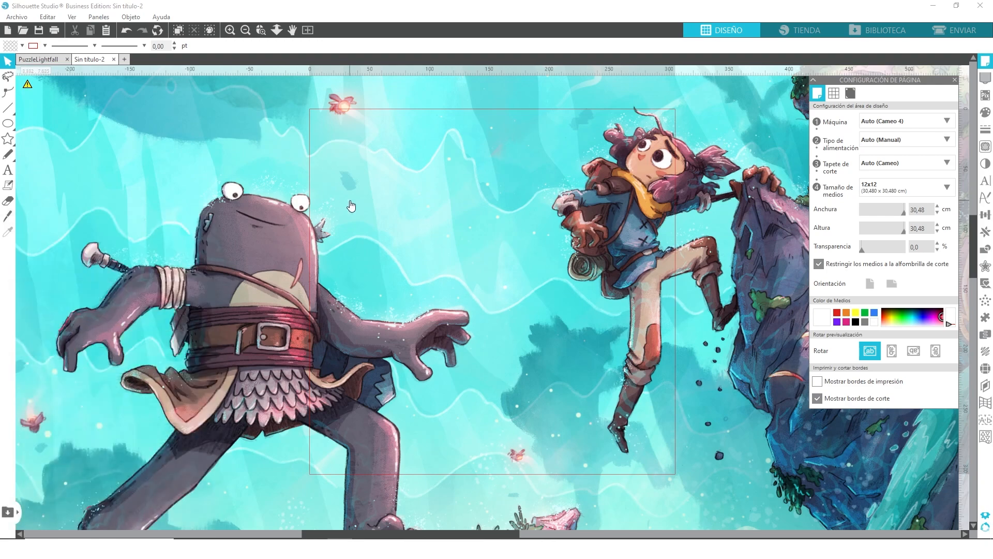
click(245, 30)
click(245, 30)
click(245, 30)
click(366, 186)
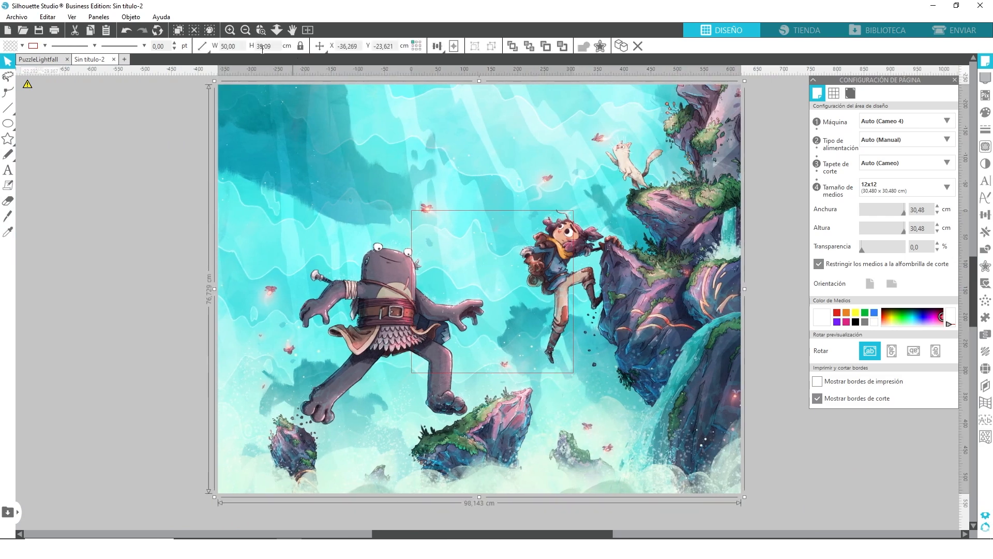
click(242, 48)
text(20)
key(Return)
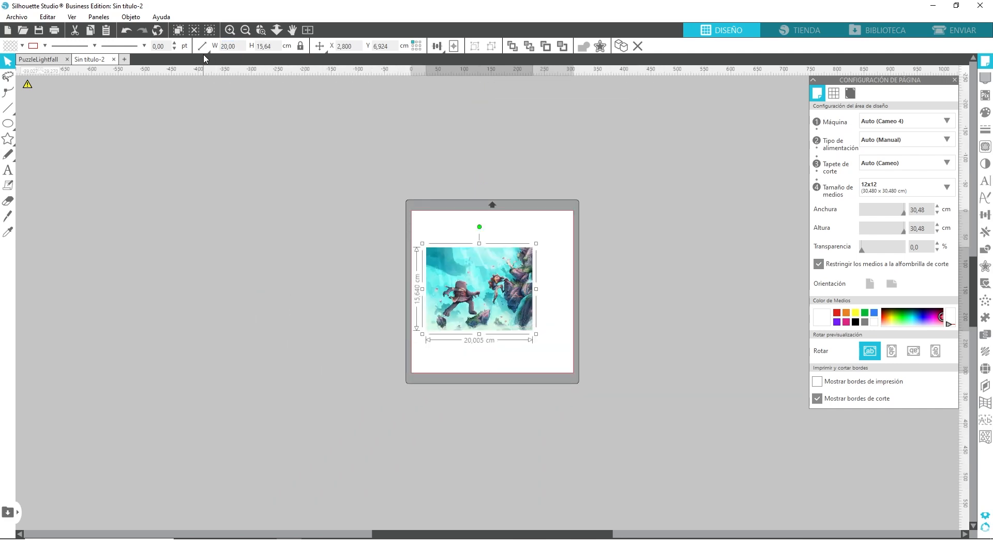
Reposition the resized illustration so it sits around the middle of the 12x12 page.
drag(502, 316, 516, 304)
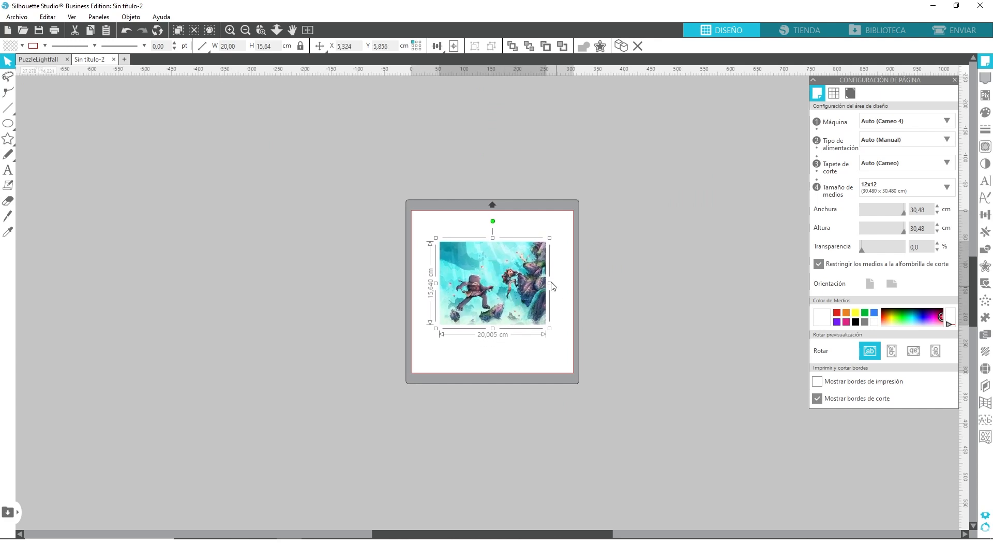
click(228, 30)
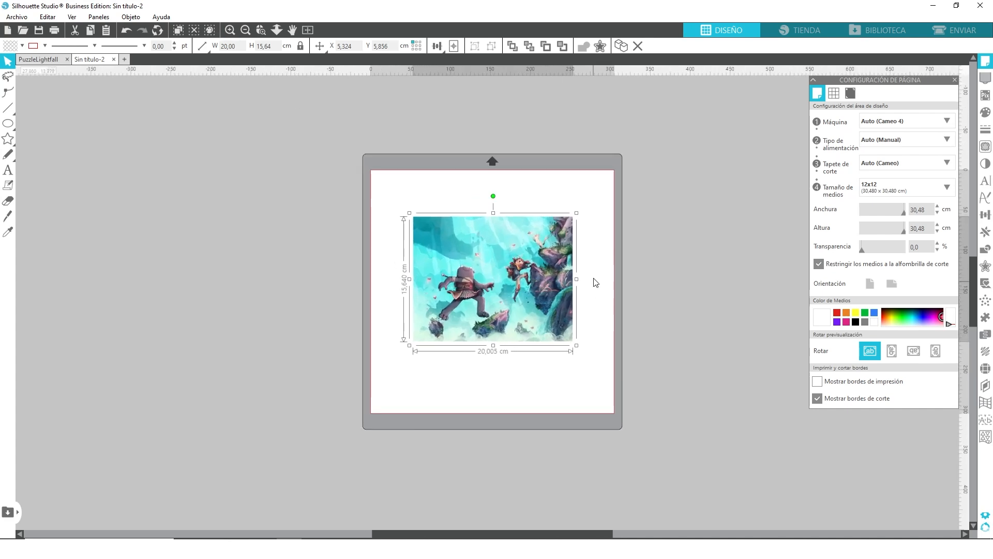
click(228, 30)
drag(494, 319, 486, 327)
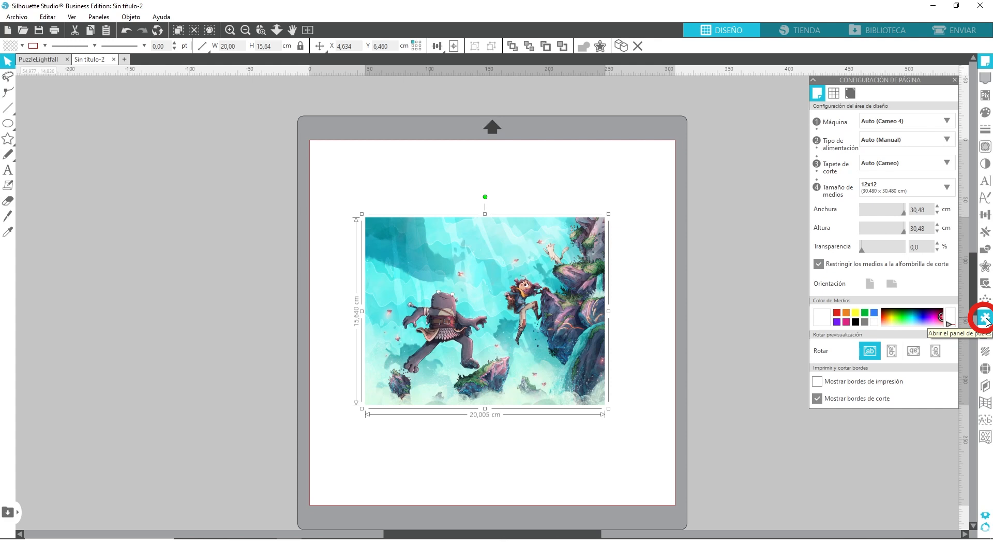
Turn the illustration into a puzzle with 5 rows and 6 columns.
click(986, 320)
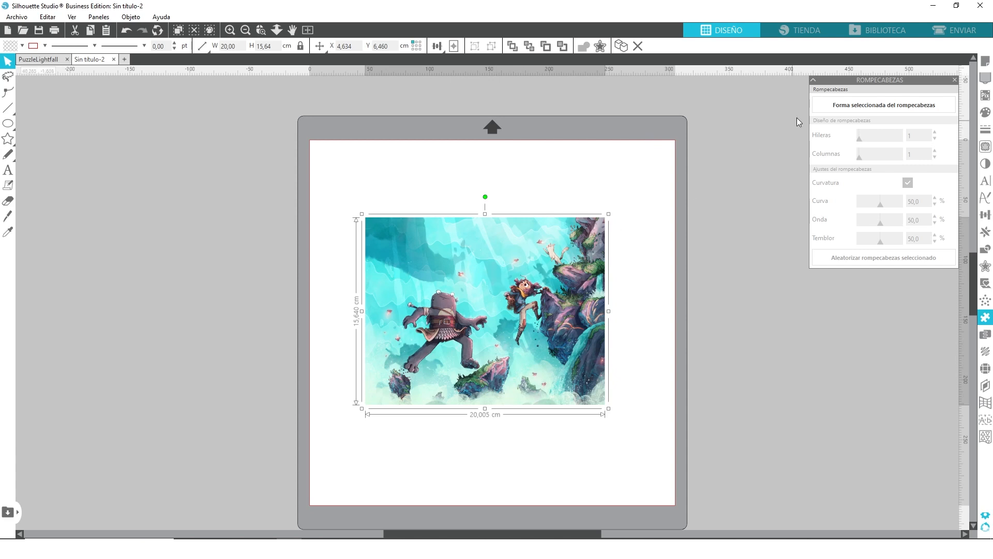
click(877, 107)
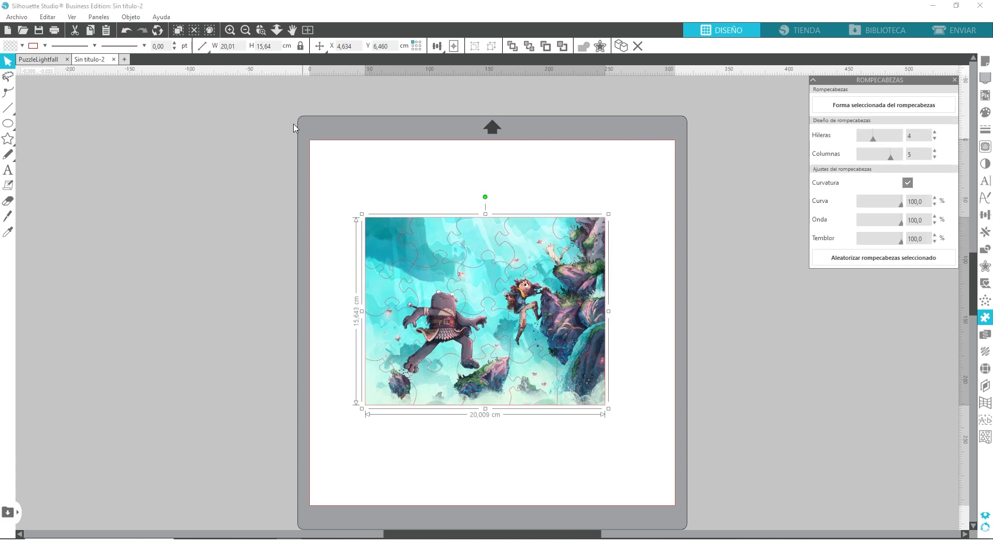
click(230, 29)
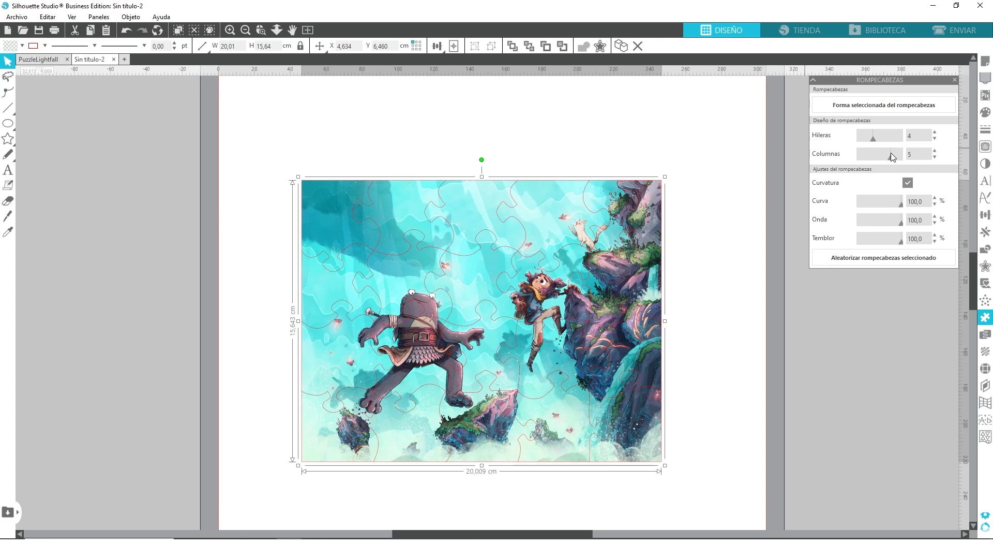
click(935, 132)
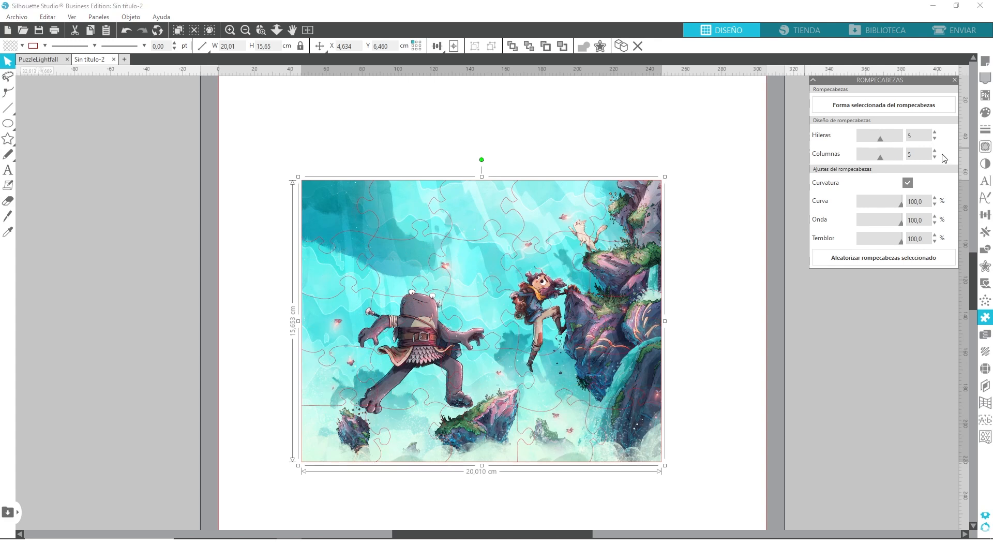
click(935, 151)
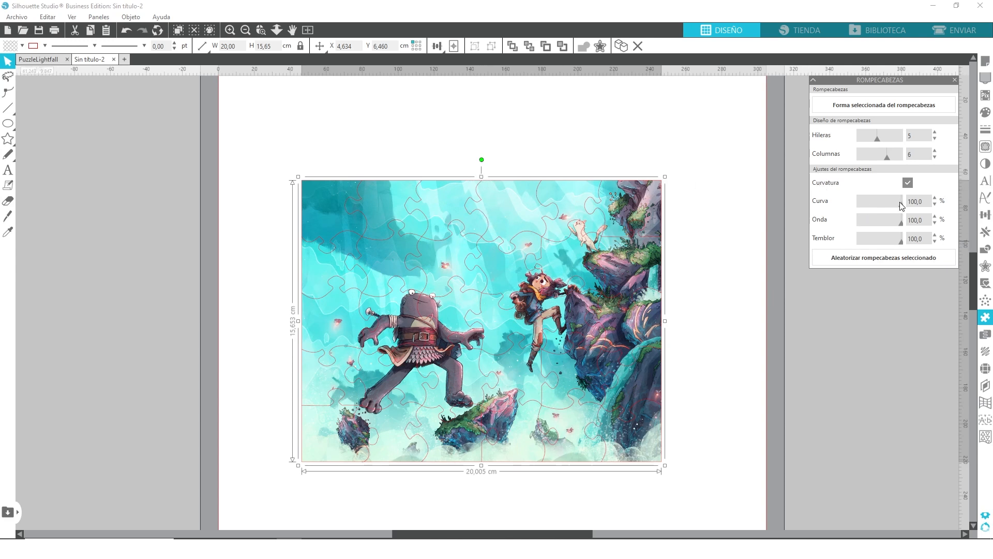
Turn off the puzzle's curvature and set its tremor (Temblor) to 60%.
drag(901, 204, 909, 229)
click(908, 183)
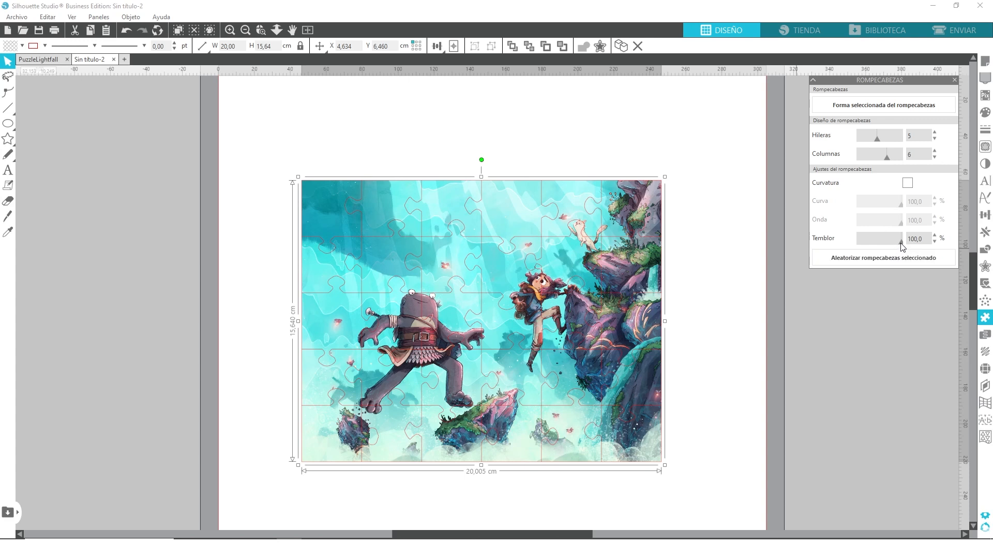
mouse_move(902, 246)
mouse_down()
mouse_move(848, 244)
mouse_move(893, 247)
mouse_up()
mouse_move(893, 243)
mouse_down()
mouse_move(851, 240)
mouse_move(904, 242)
mouse_move(865, 248)
mouse_move(887, 252)
mouse_up()
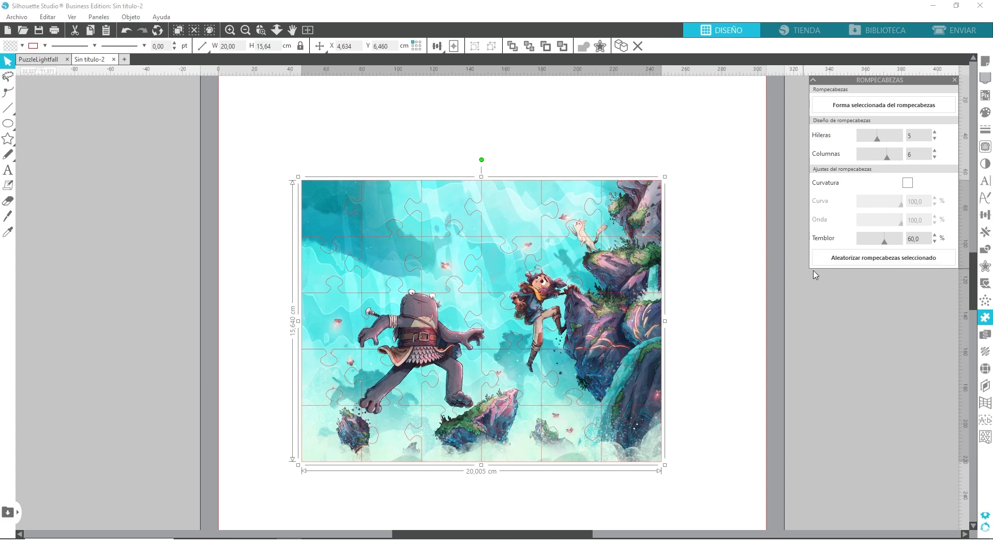
Randomize the selected puzzle's piece pattern several times.
click(852, 257)
click(877, 258)
click(863, 258)
click(864, 259)
Select the whole puzzle in the send view and set its lines to Cortar.
click(956, 33)
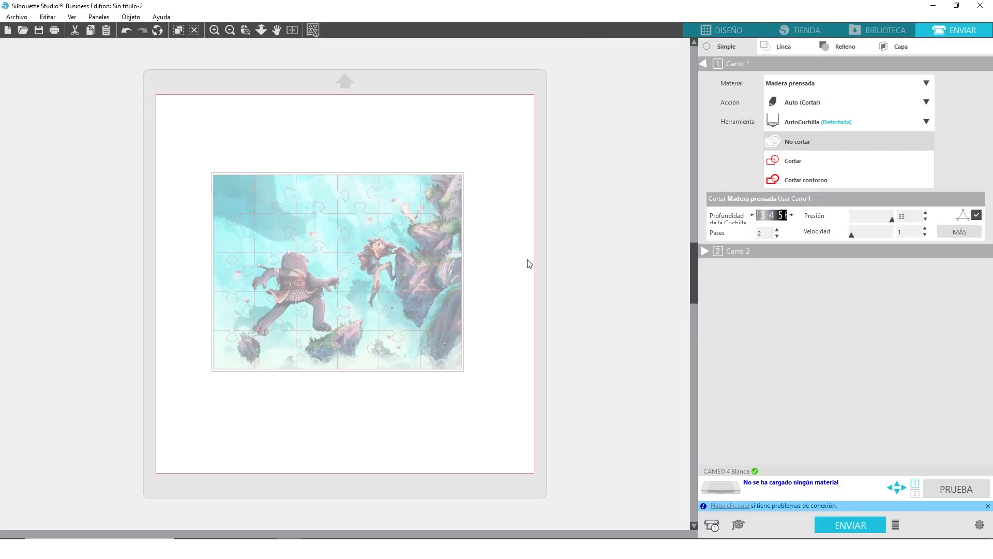
drag(517, 116, 159, 423)
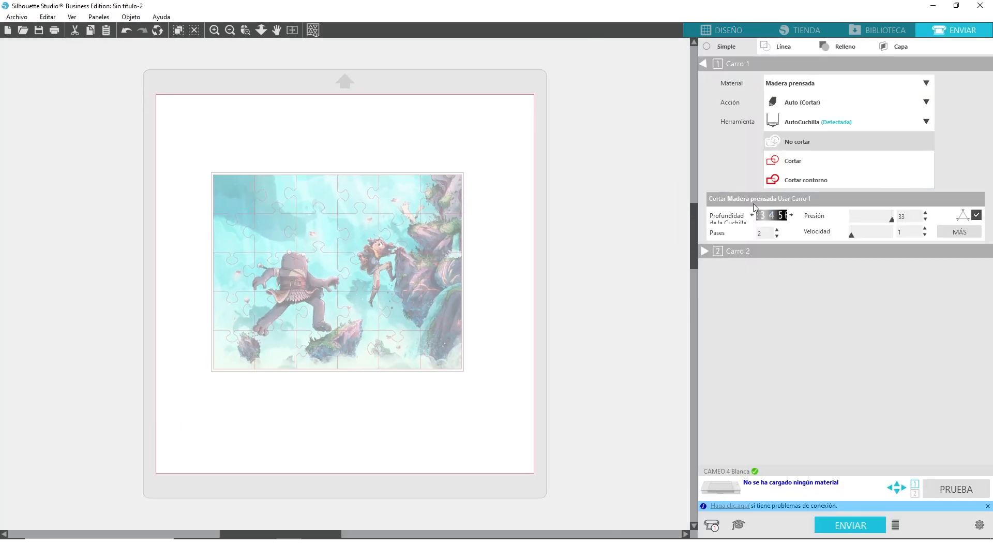
click(787, 164)
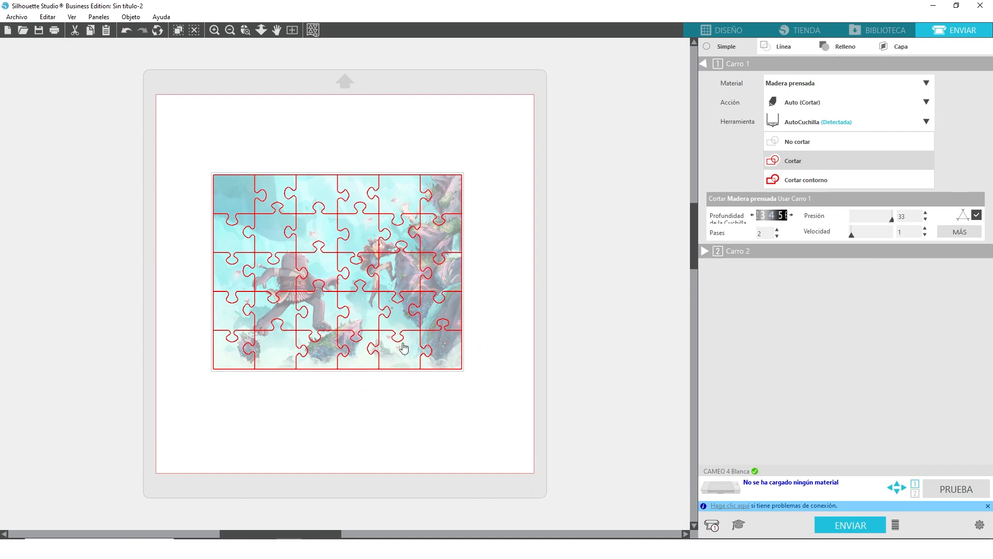
Return to the design view and set the page's media size to A4.
click(731, 29)
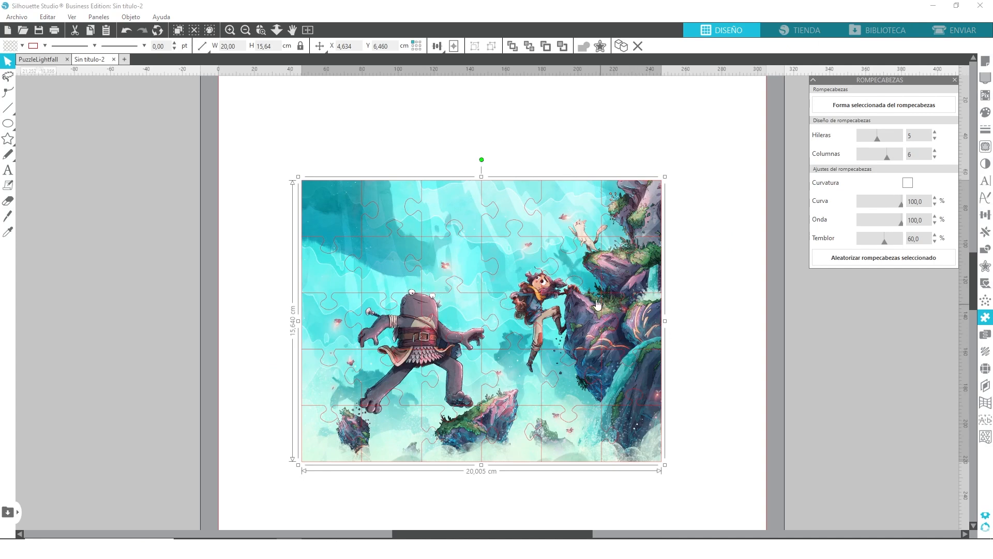
click(307, 30)
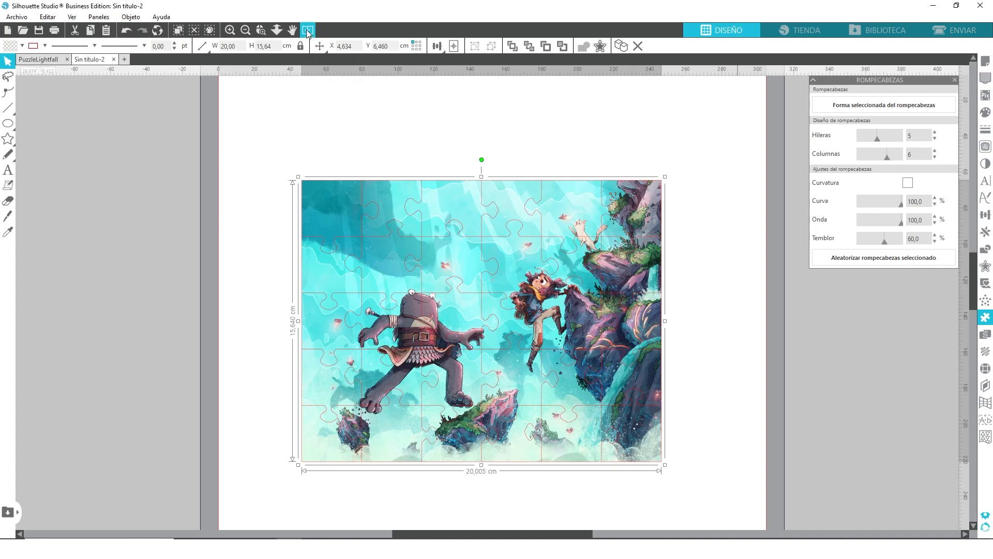
click(985, 61)
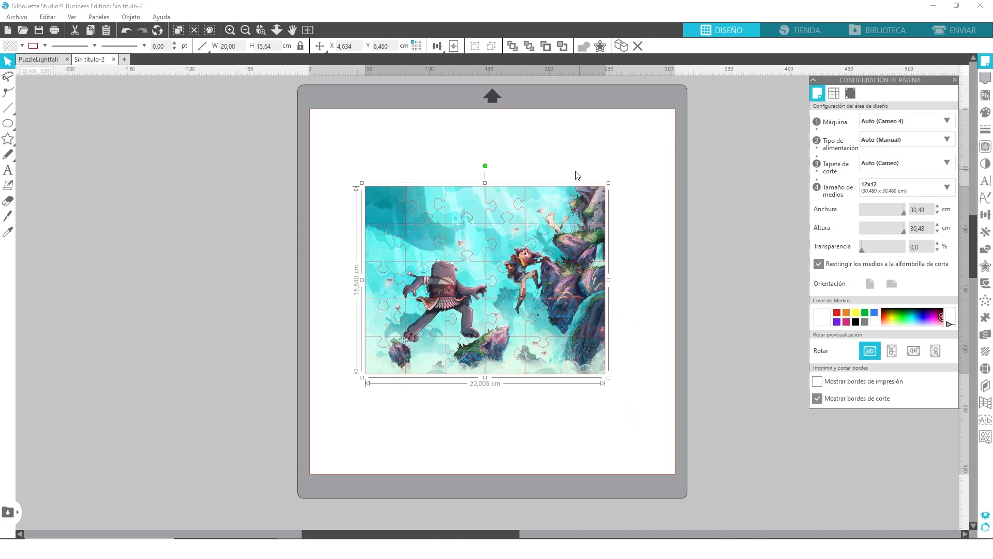
click(888, 183)
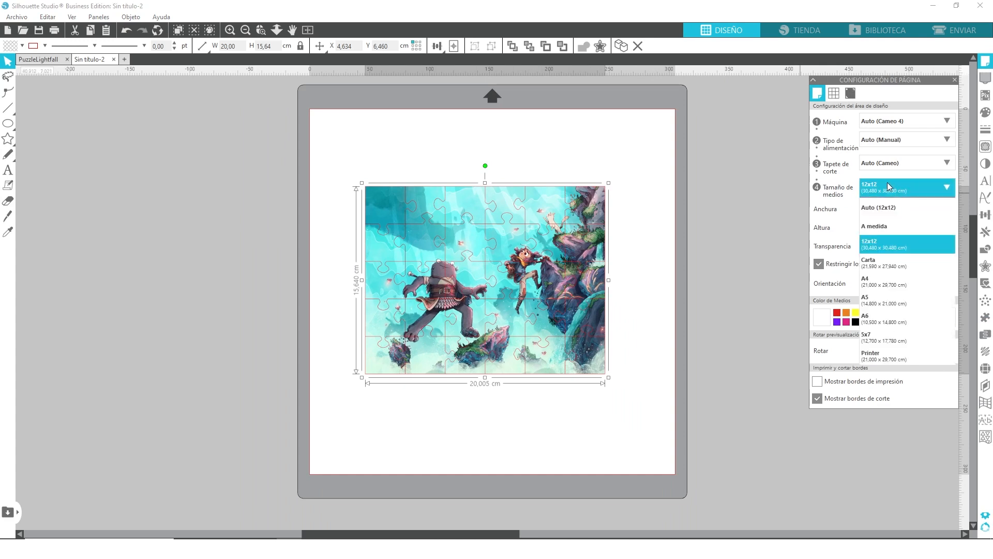
click(877, 281)
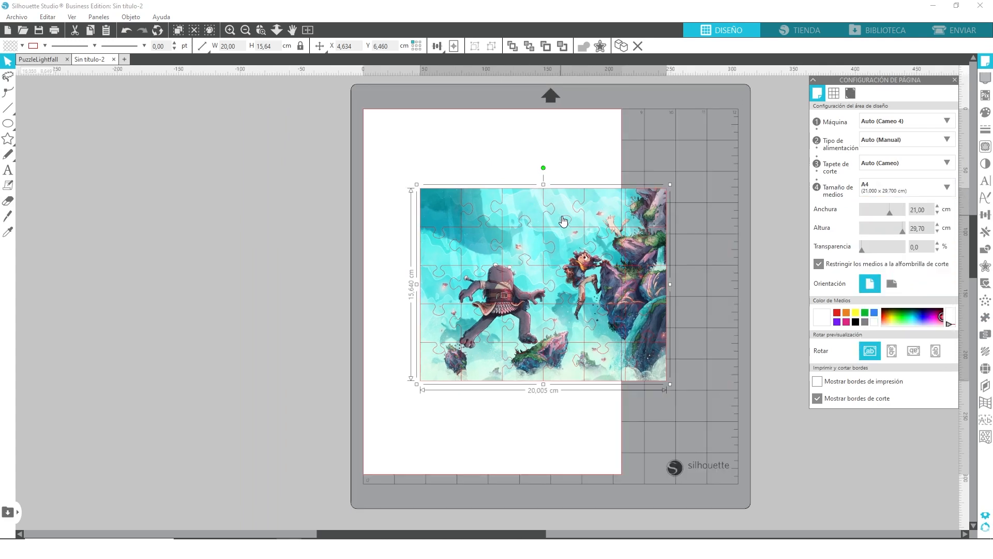
Rotate the puzzle 90 degrees counterclockwise and place it within the portrait A4 page.
drag(499, 229, 508, 231)
drag(489, 176, 381, 290)
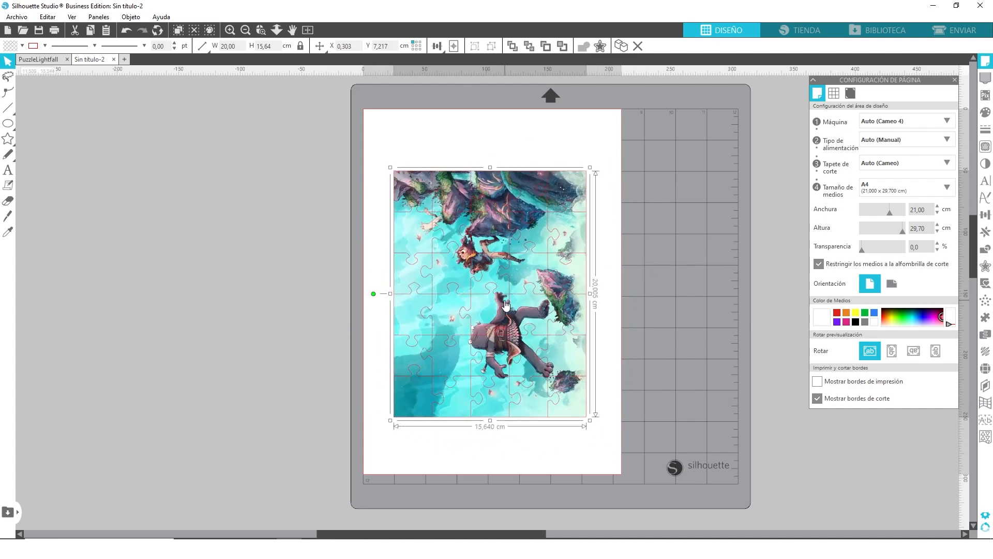
drag(504, 300, 508, 297)
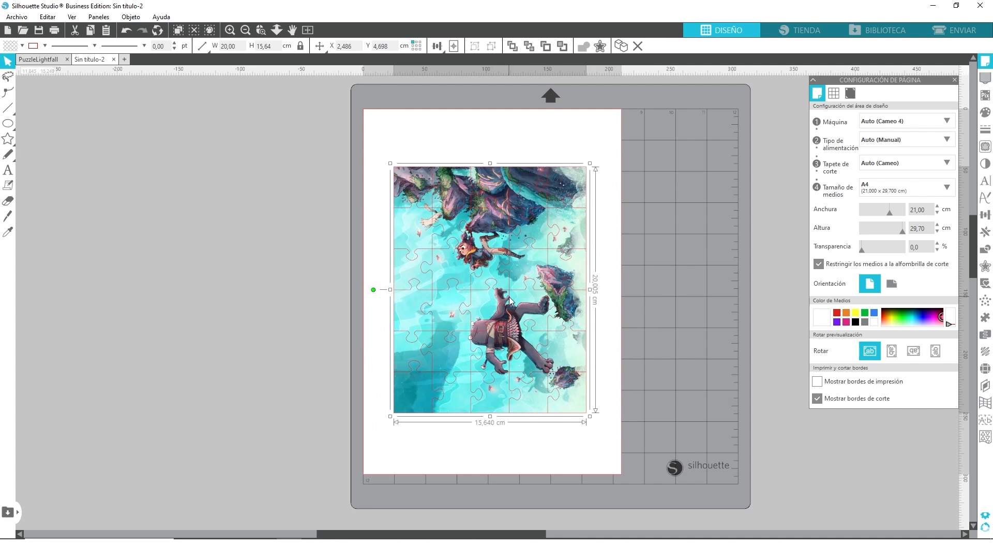
click(671, 307)
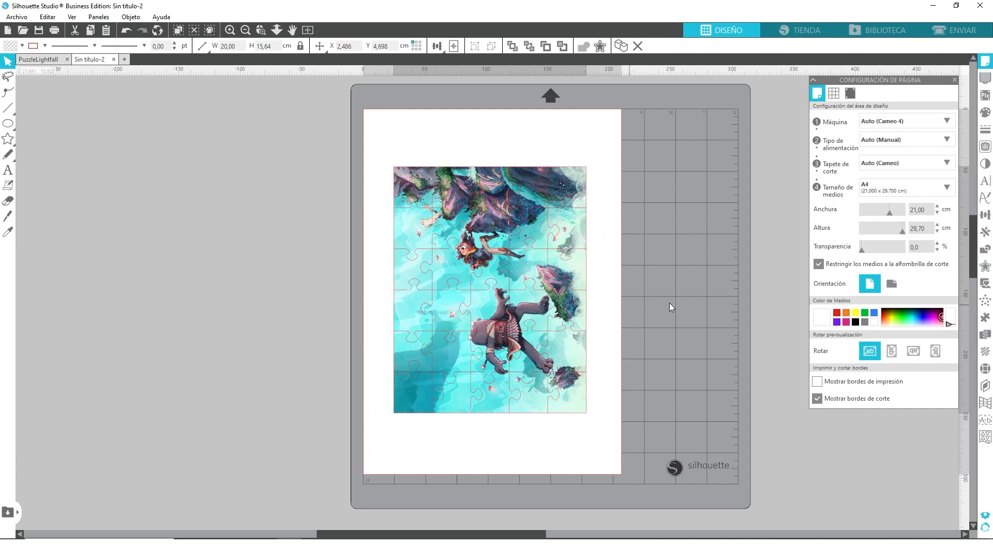
Turn on the registration marks and position the puzzle inside their cutting border.
click(851, 94)
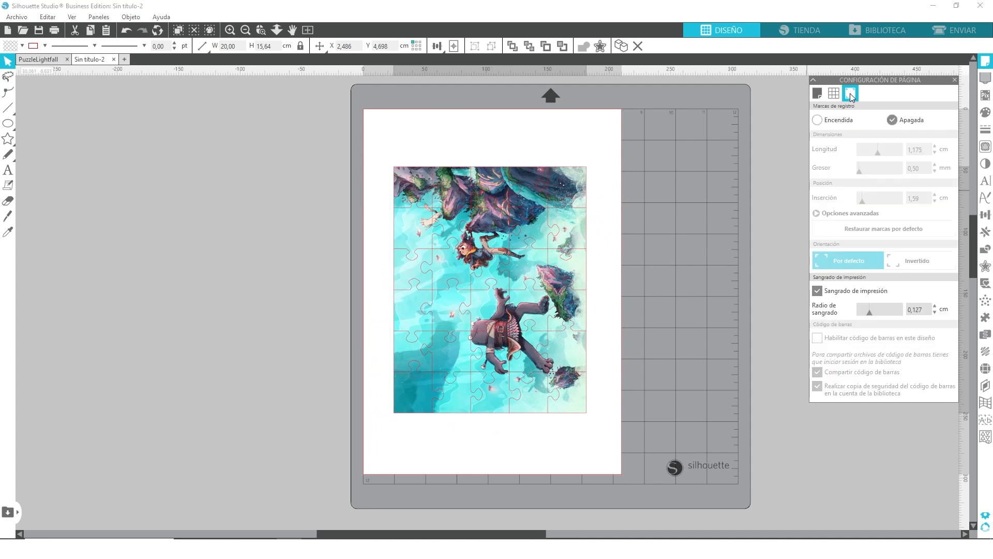
click(818, 120)
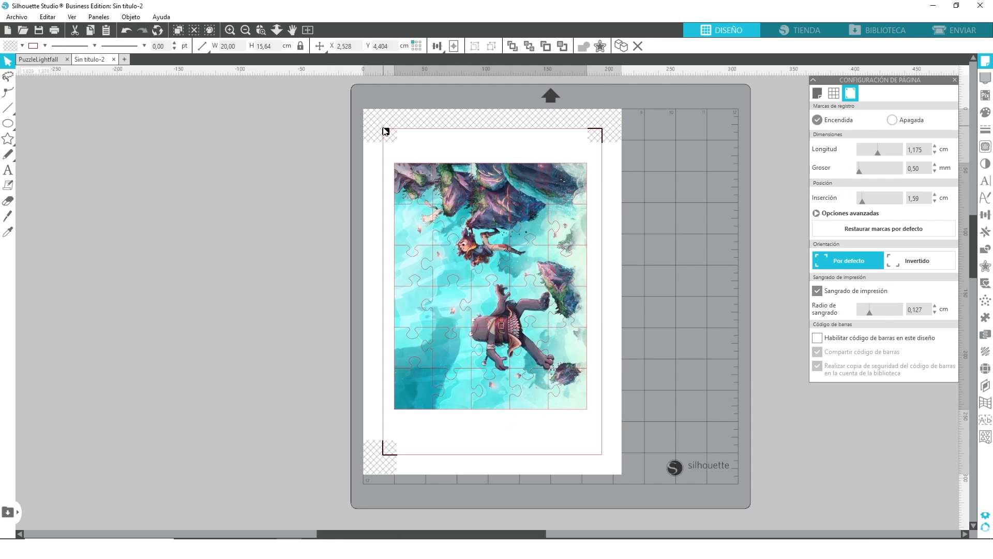
click(481, 266)
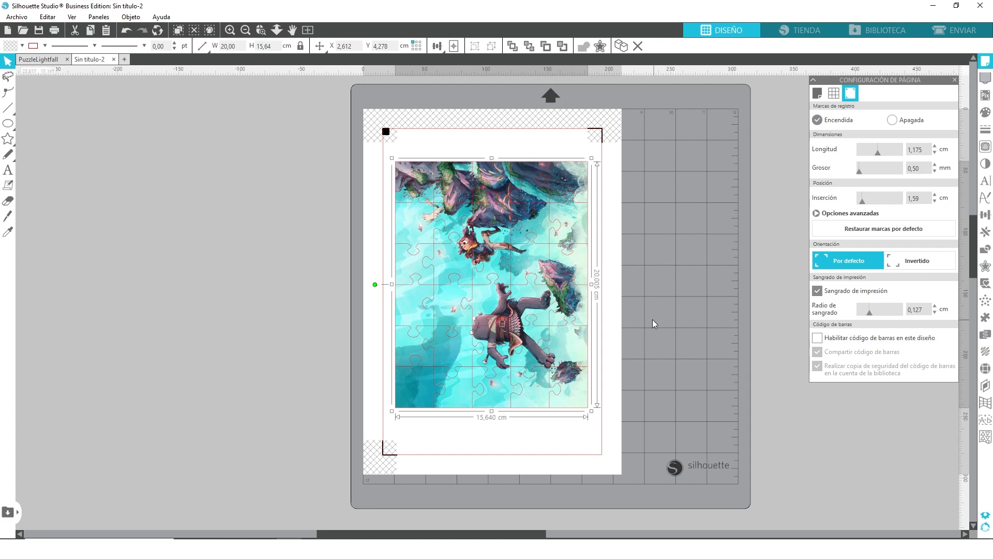
click(637, 301)
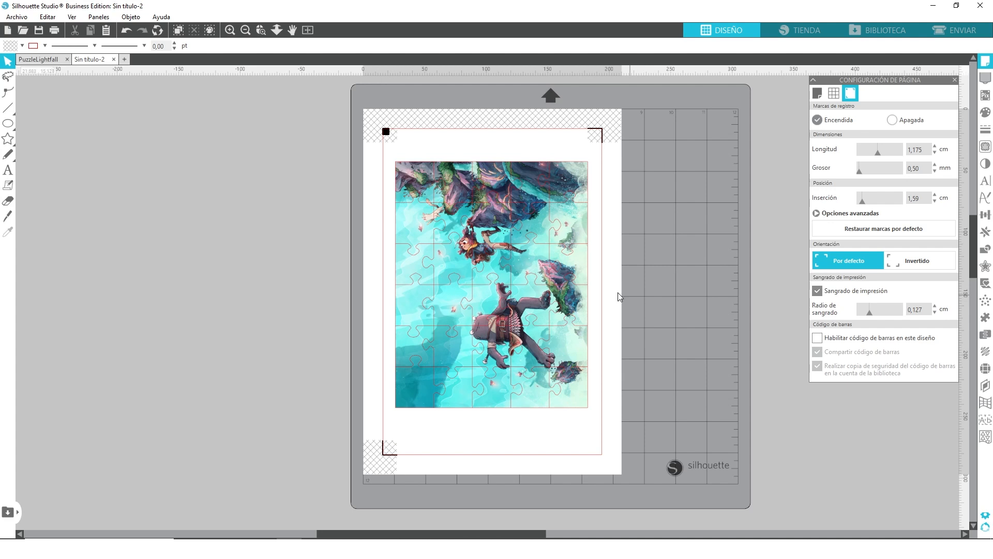
Print the puzzle illustration with its registration marks.
click(19, 17)
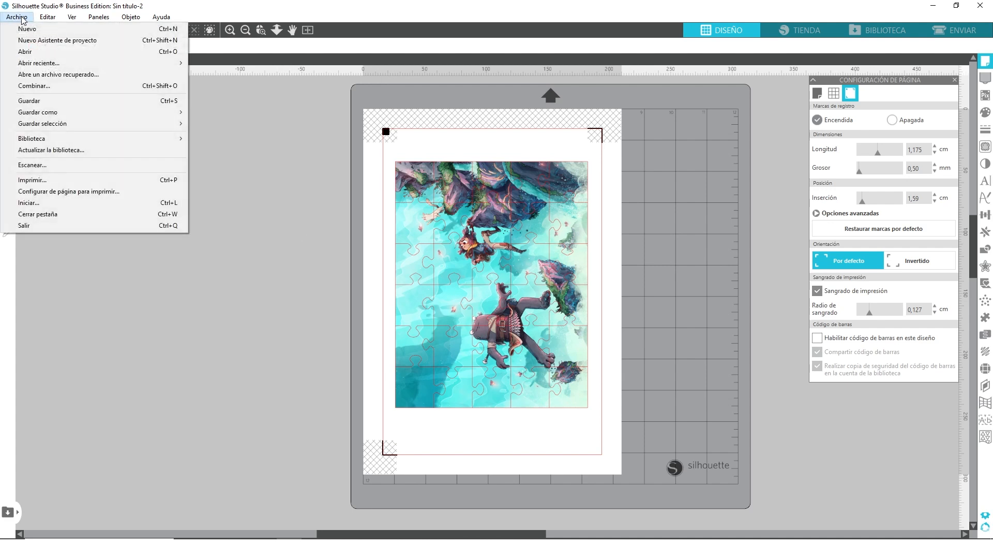
click(53, 180)
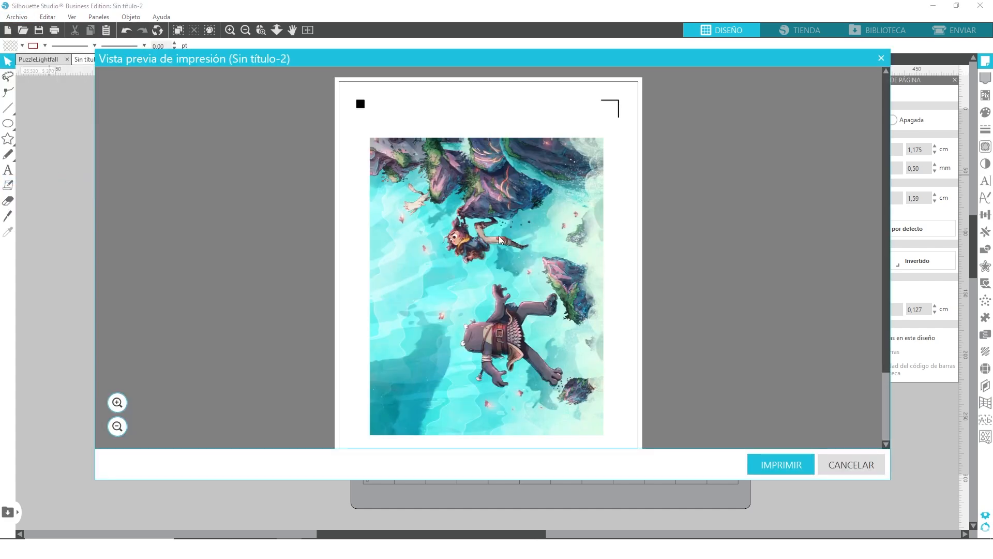
click(772, 470)
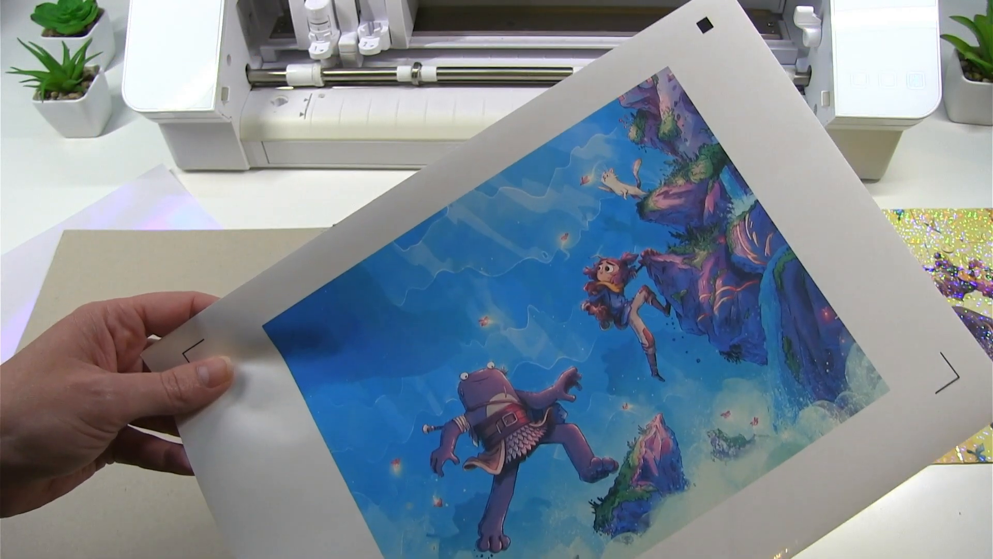